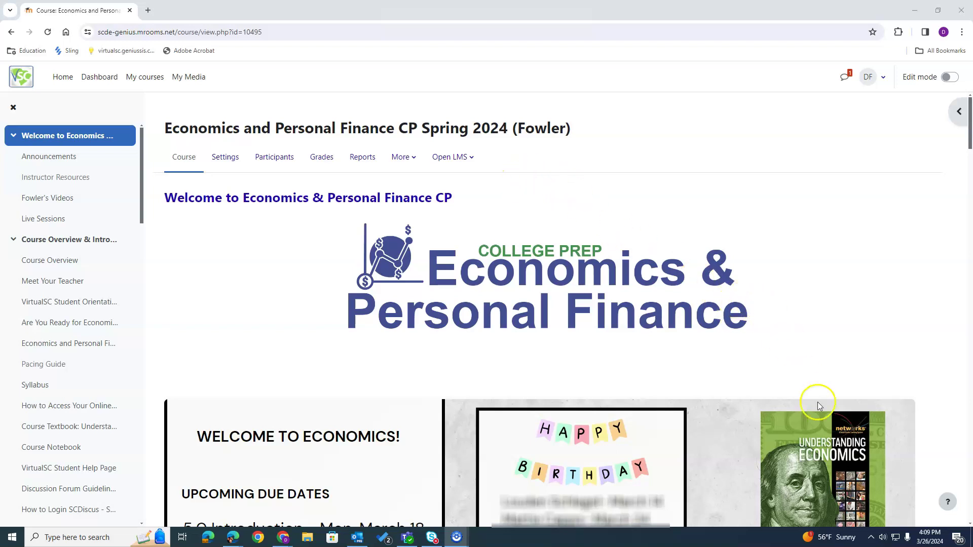
- Check today's date and the preceding weeks in the system calendar for March 2024
click(931, 536)
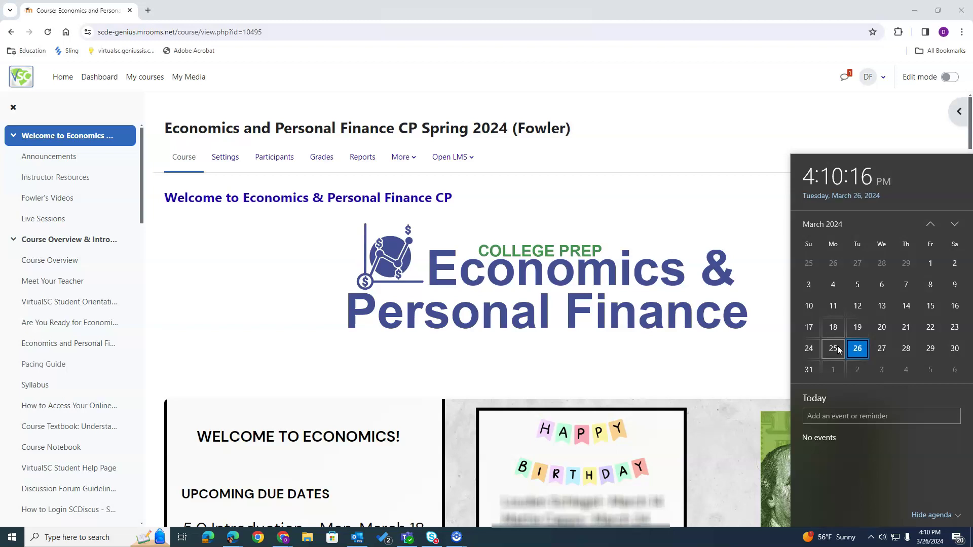
click(684, 221)
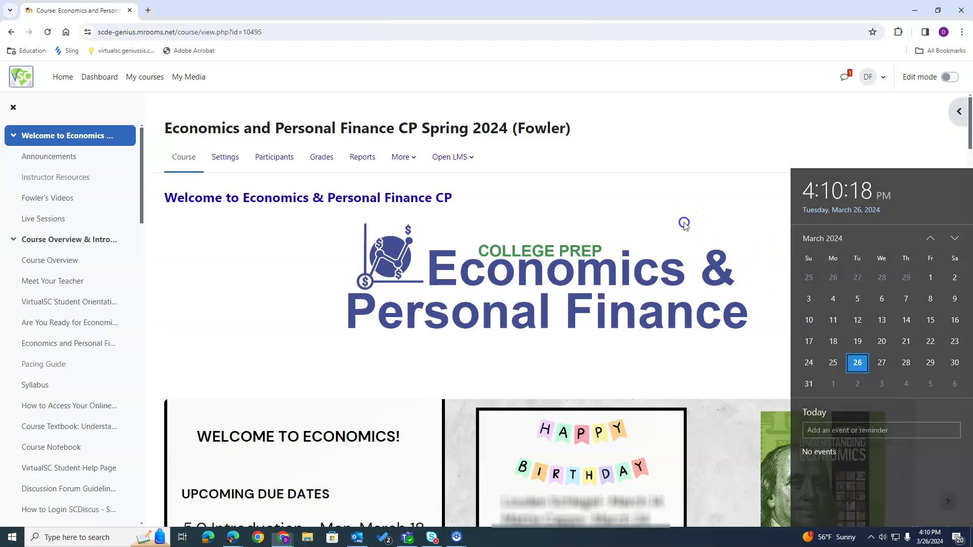
- Open the course's Activity completion report and examine the students' completion marks across the later activities
click(360, 160)
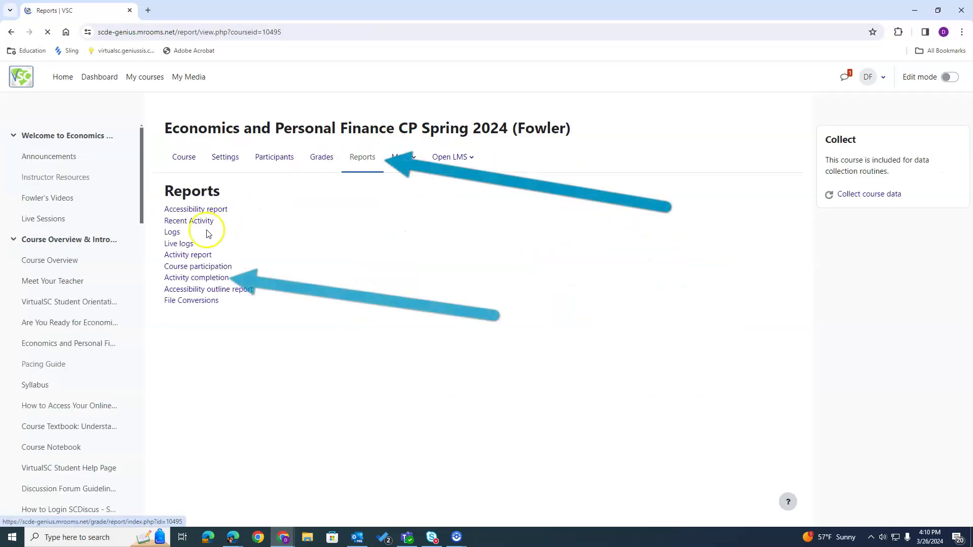
click(188, 281)
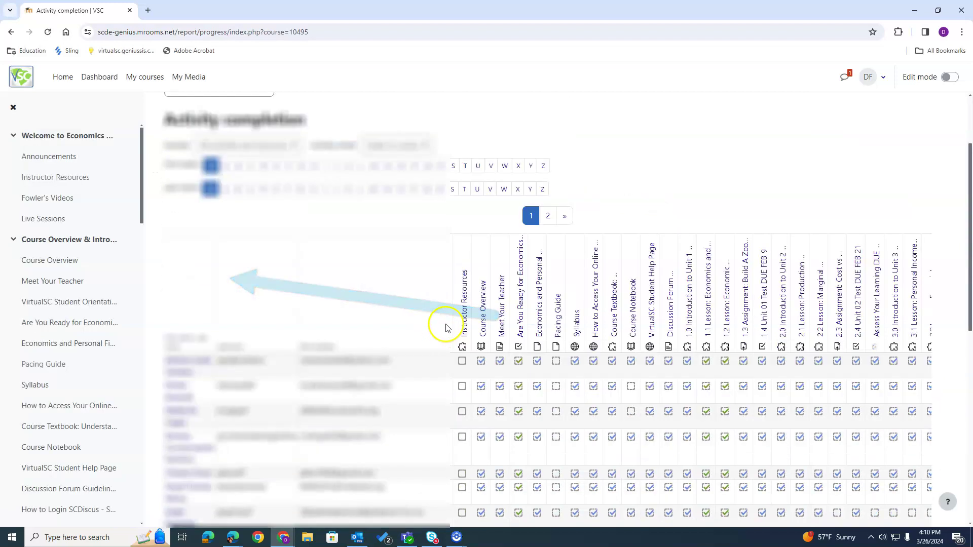
scroll(446, 339, down, 6)
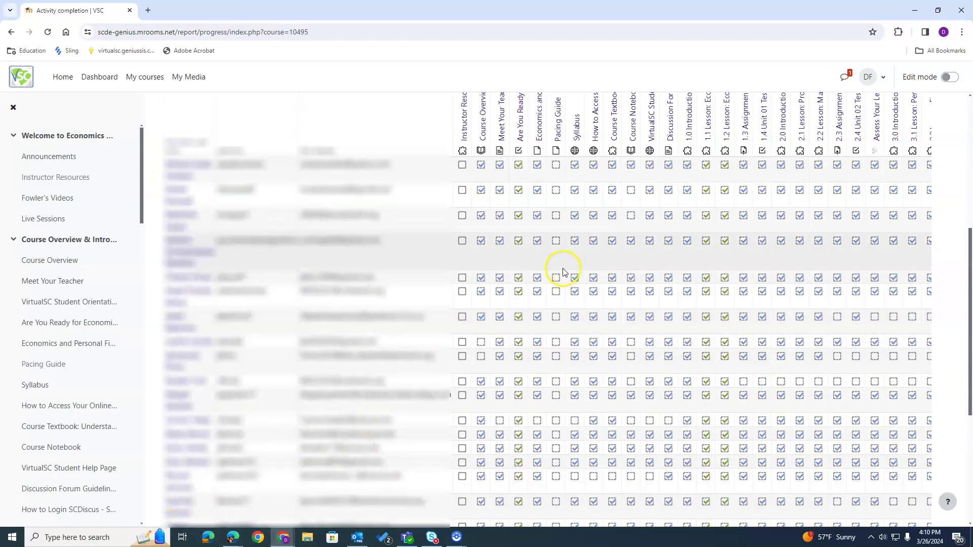
scroll(431, 304, up, 1)
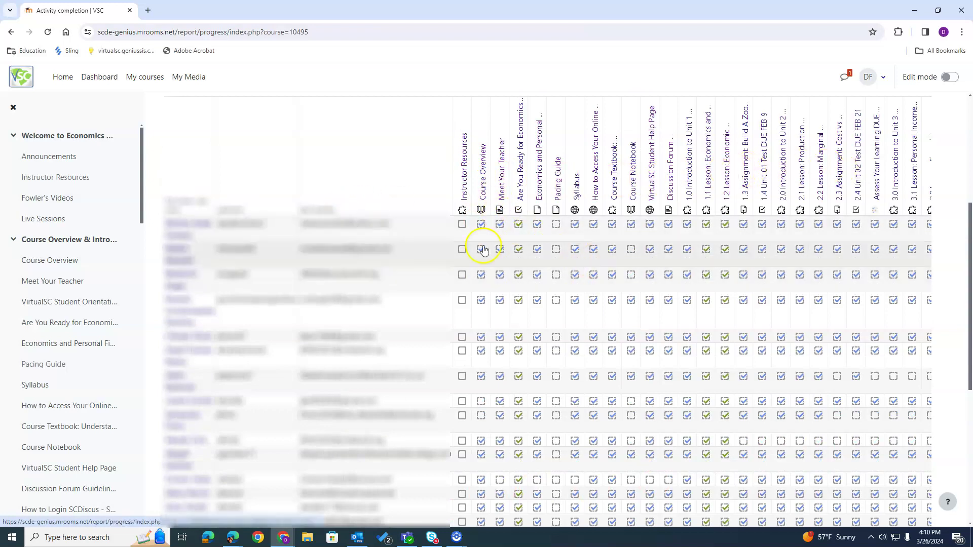
scroll(329, 228, down, 5)
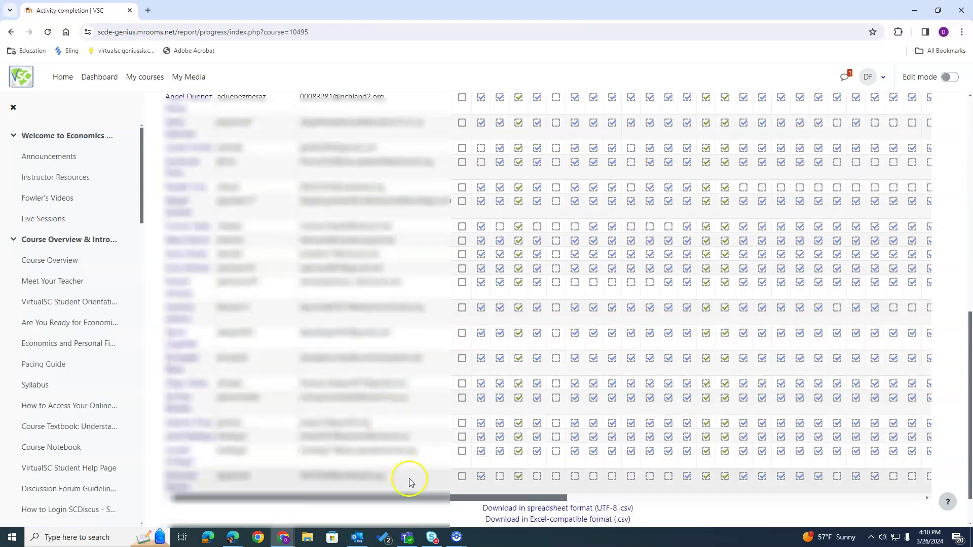
drag(415, 498, 573, 505)
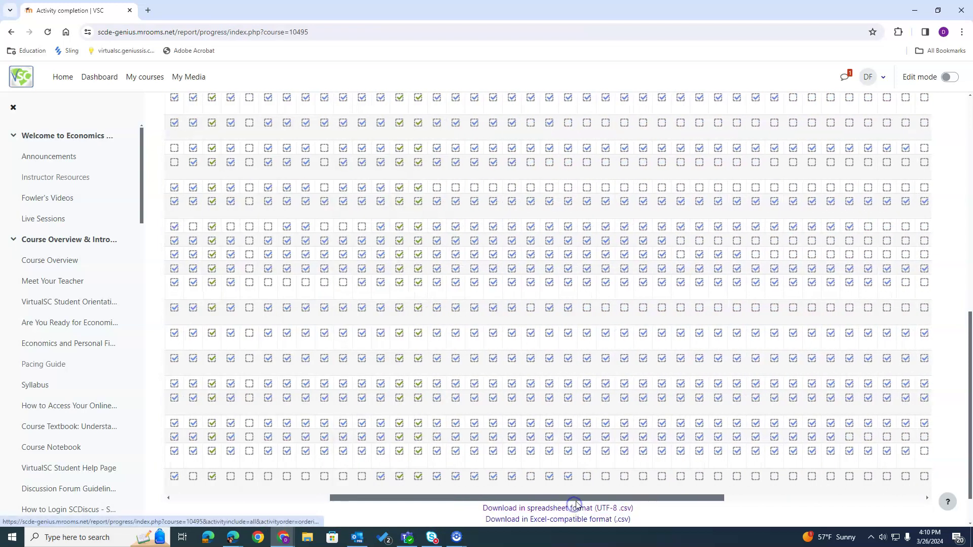
mouse_move(570, 478)
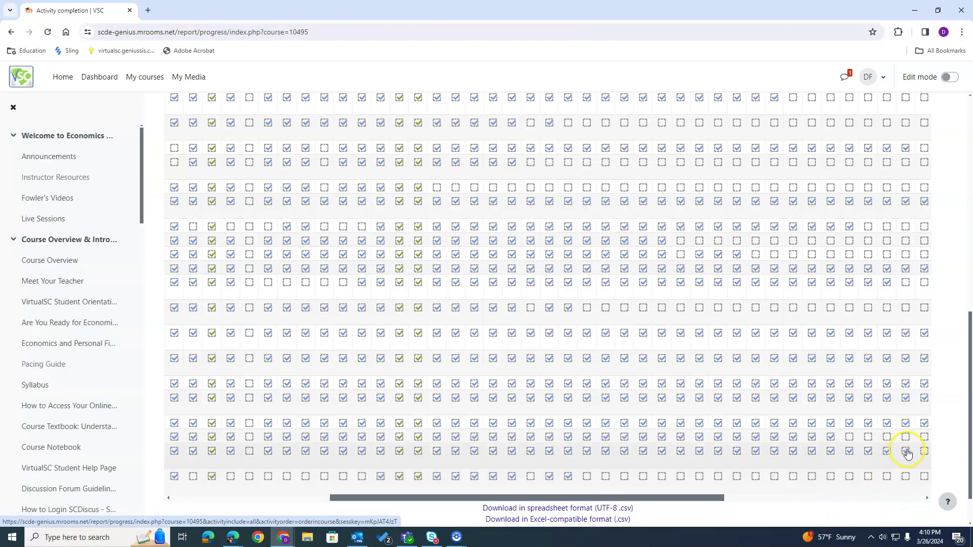
mouse_move(907, 452)
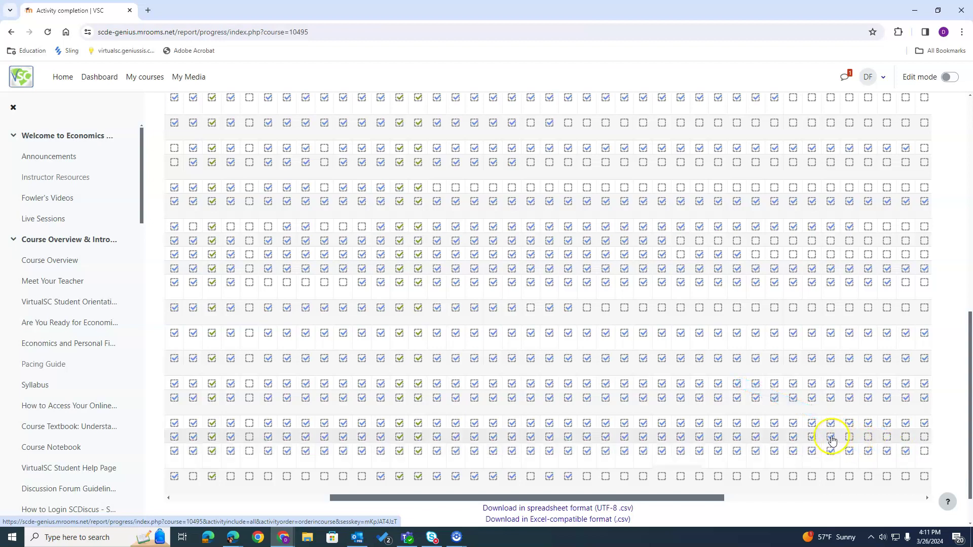
mouse_move(832, 439)
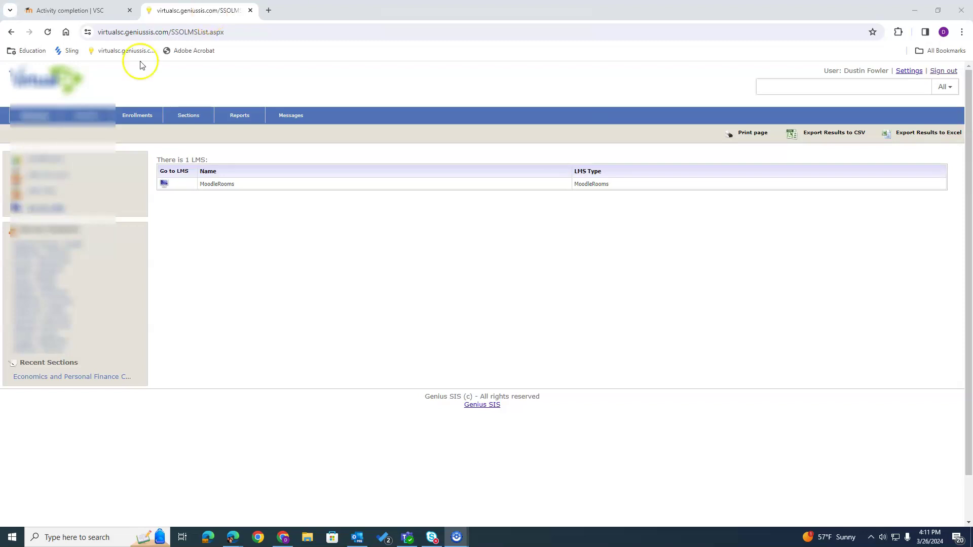
- In Genius SIS, list all enrollments without any filters and clear the selection of every row
click(133, 113)
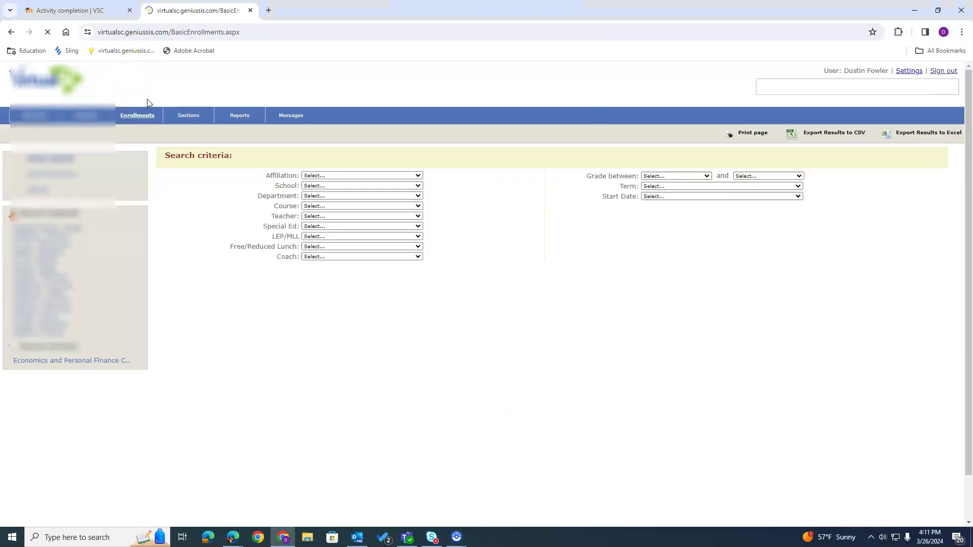
click(547, 294)
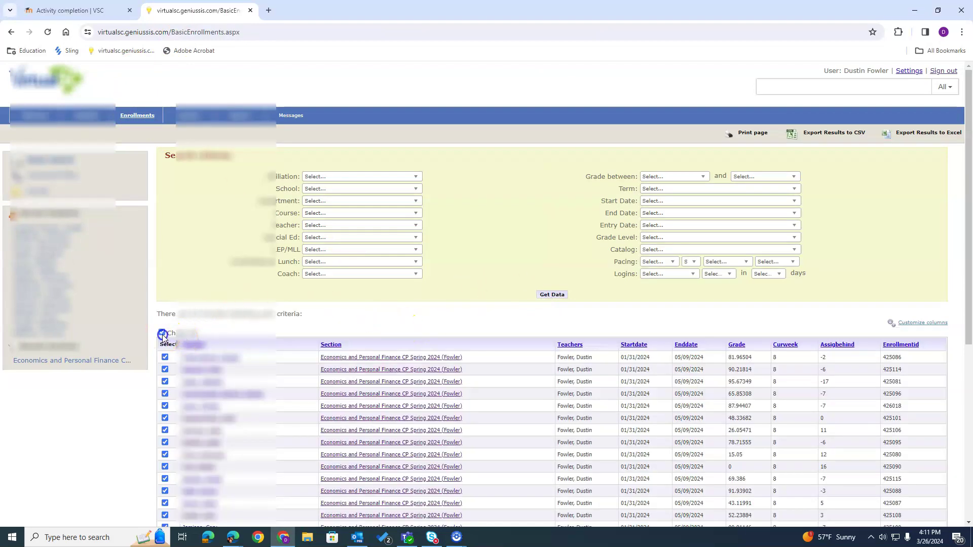
click(162, 333)
- Select the two enrollments with grades 26.05471 and 23.20652 and start an email to them
scroll(208, 311, down, 3)
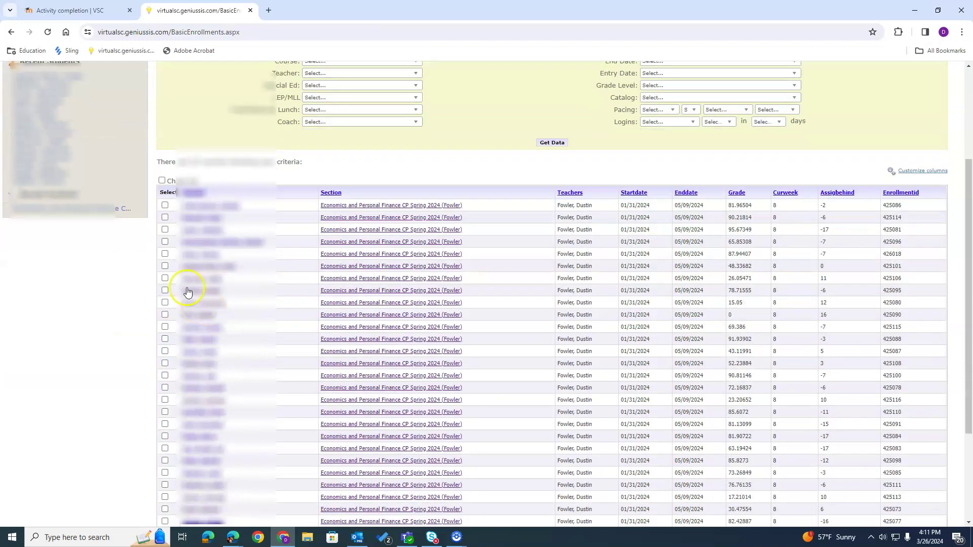
click(165, 278)
scroll(163, 345, down, 3)
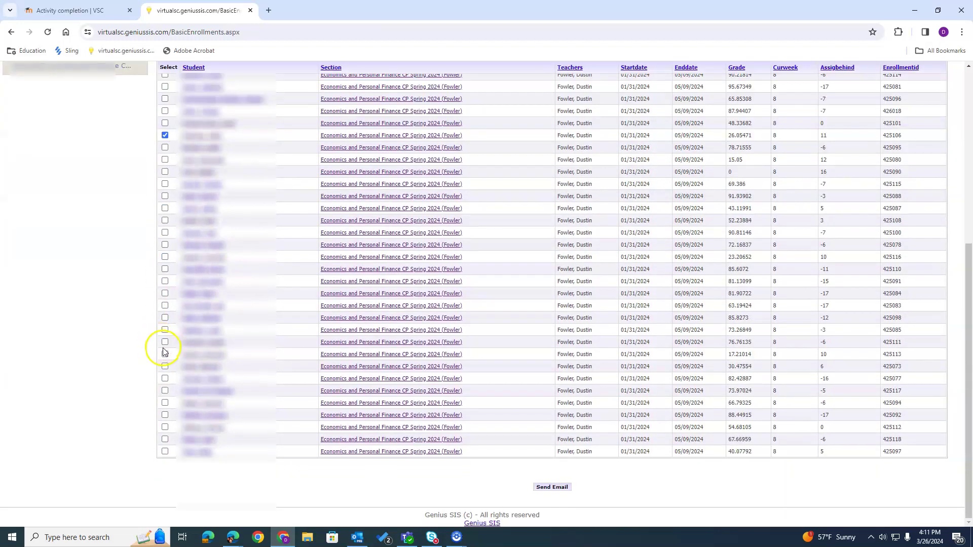
click(164, 257)
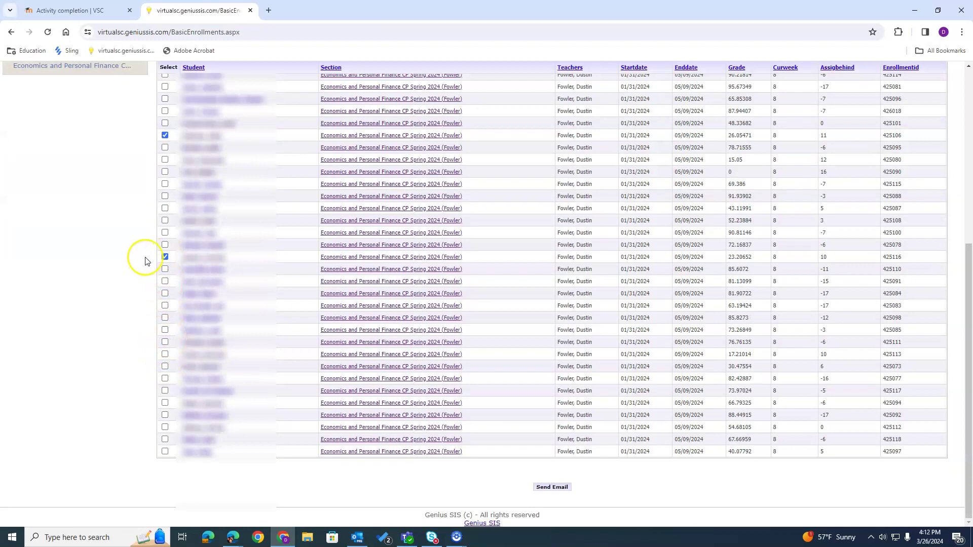
click(552, 488)
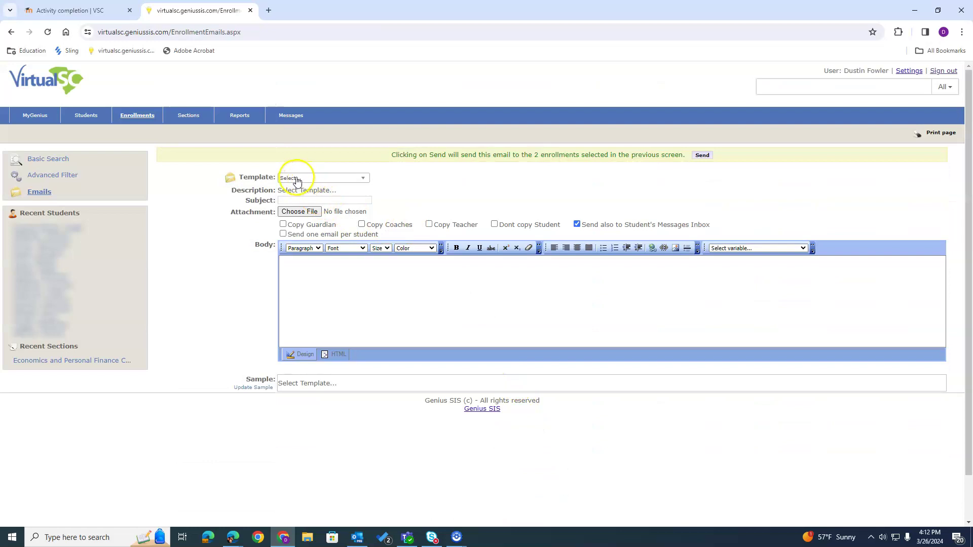
- Apply the VIRTUALSC_STUDENT_IN_DANGER_OF_DROP template and set the email to copy the guardian and coaches
click(295, 179)
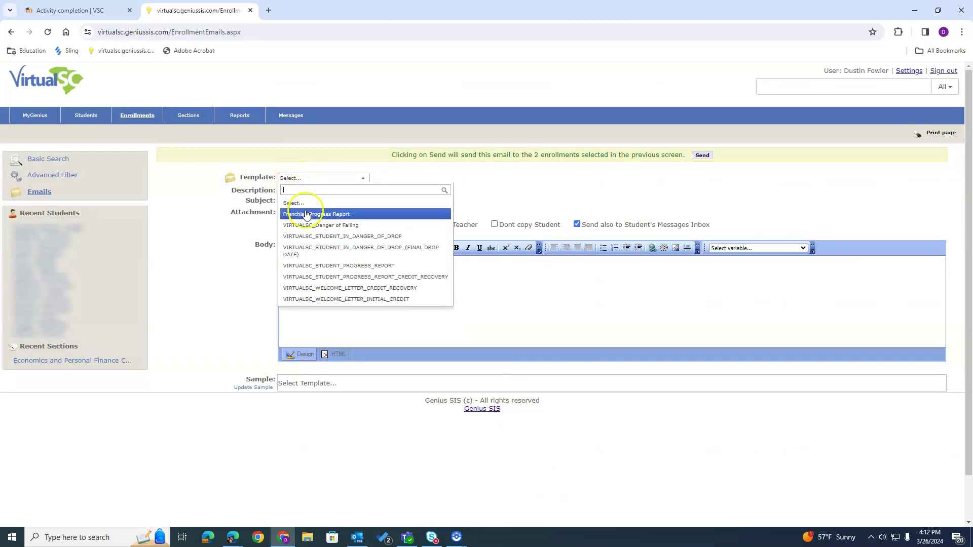
click(334, 237)
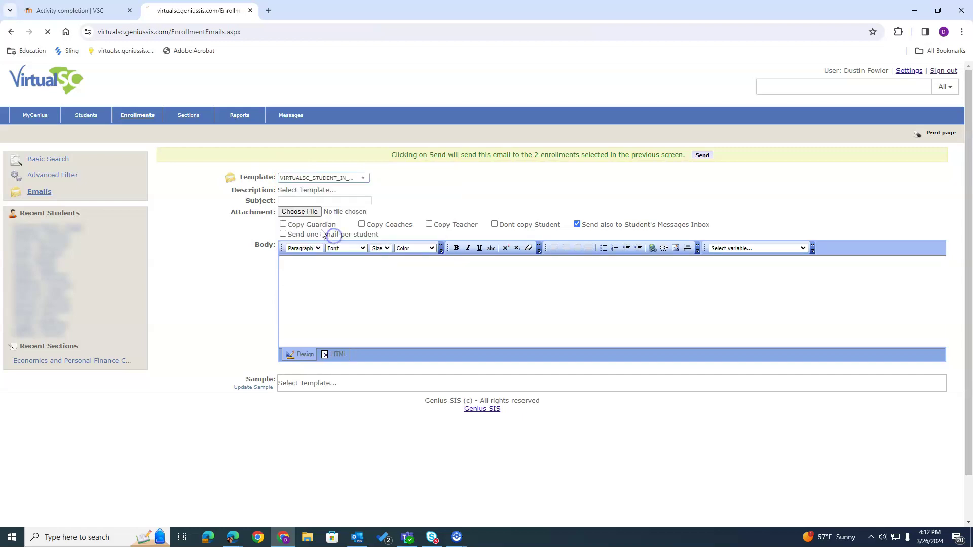
click(283, 225)
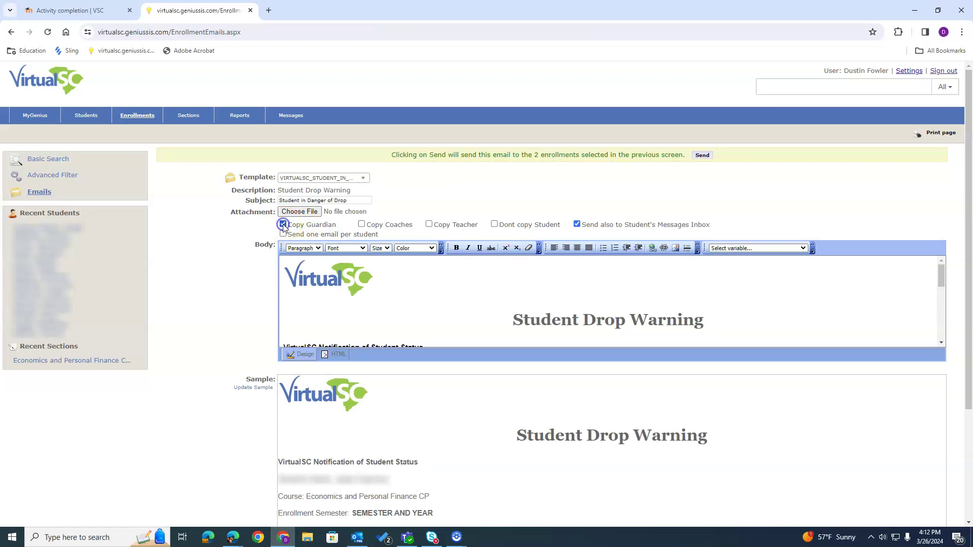
click(361, 225)
- Replace the SEMESTER AND YEAR placeholder in the email body with Spring 2024
scroll(353, 271, down, 5)
scroll(353, 271, up, 1)
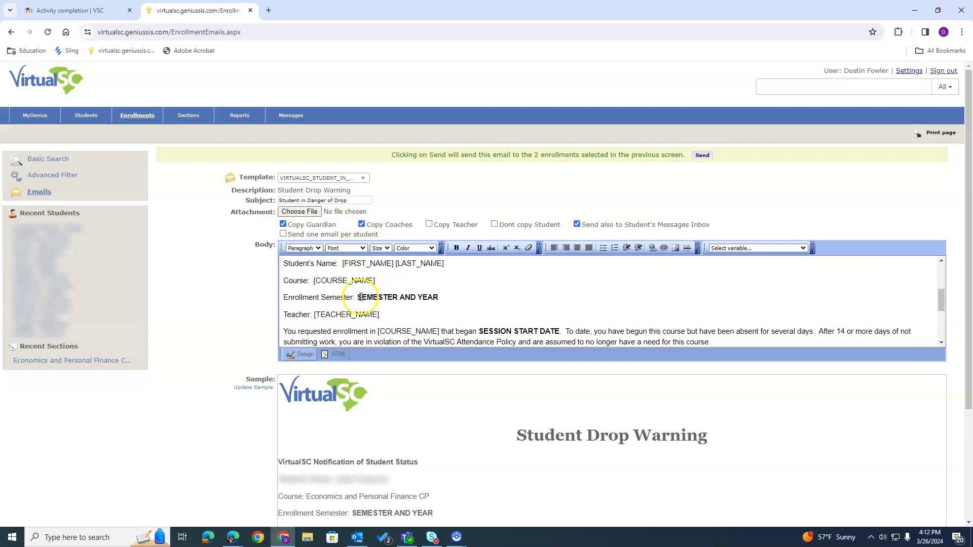
drag(359, 298, 434, 296)
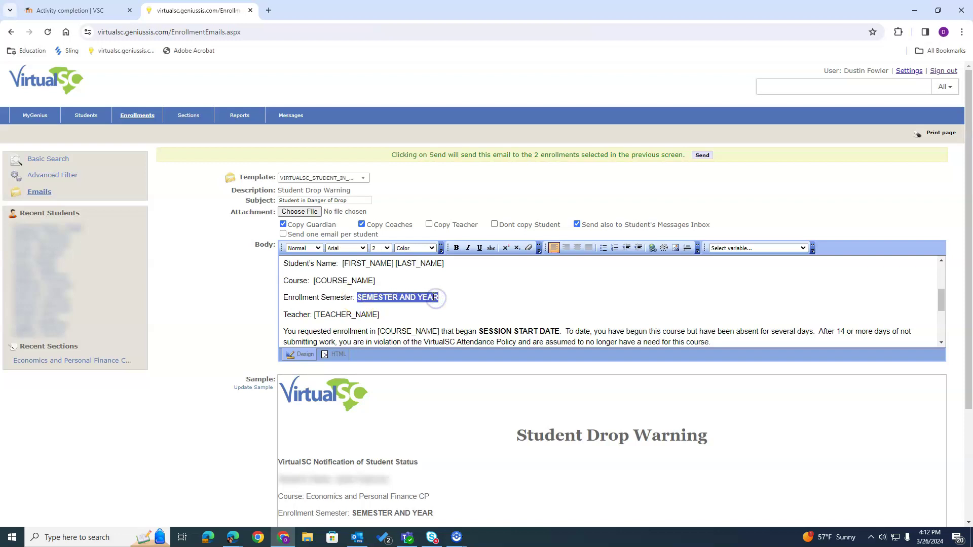
text(Spr)
key(BackSpace)
text(prign)
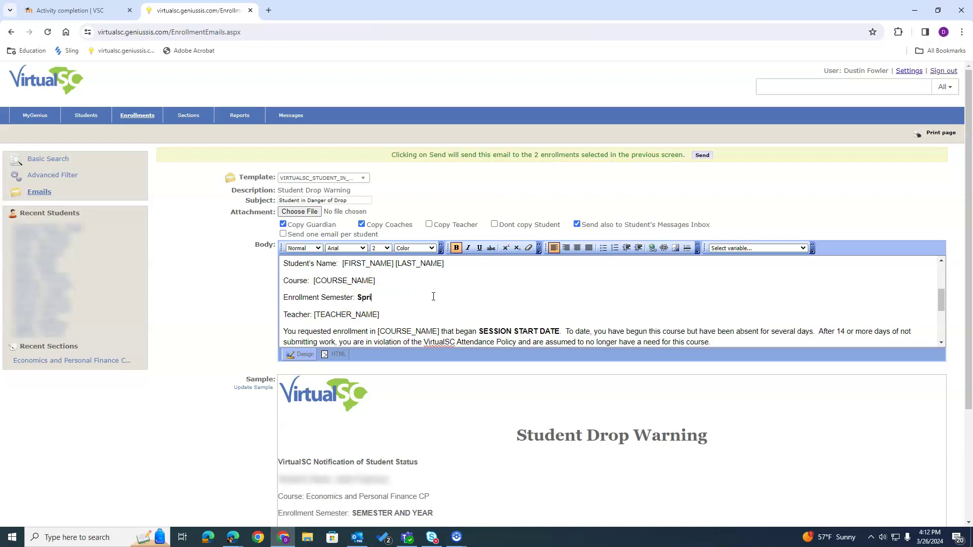
key(BackSpace)
key(BackSpace)
key(BackSpace)
text(n)
- Replace the SESSION START DATE placeholder with Jan 8th and DATE OF THURSDAY DROP REQUEST with Thursday, March 28th
scroll(433, 297, down, 1)
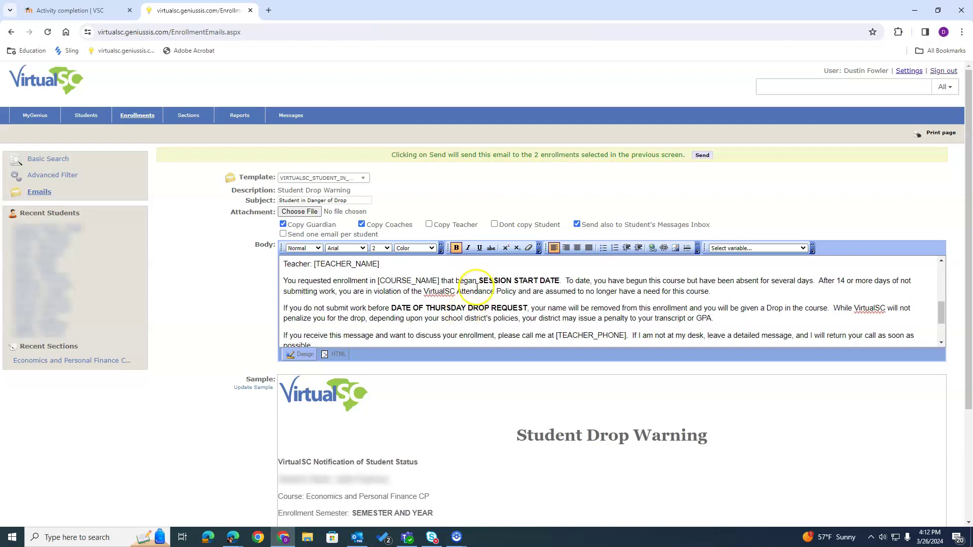
drag(479, 281, 557, 281)
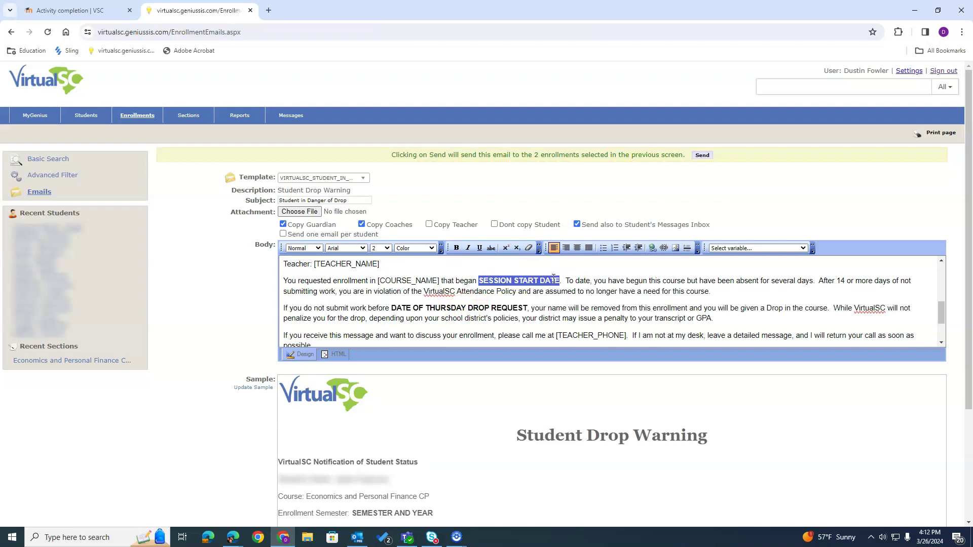
text(Jan 8th)
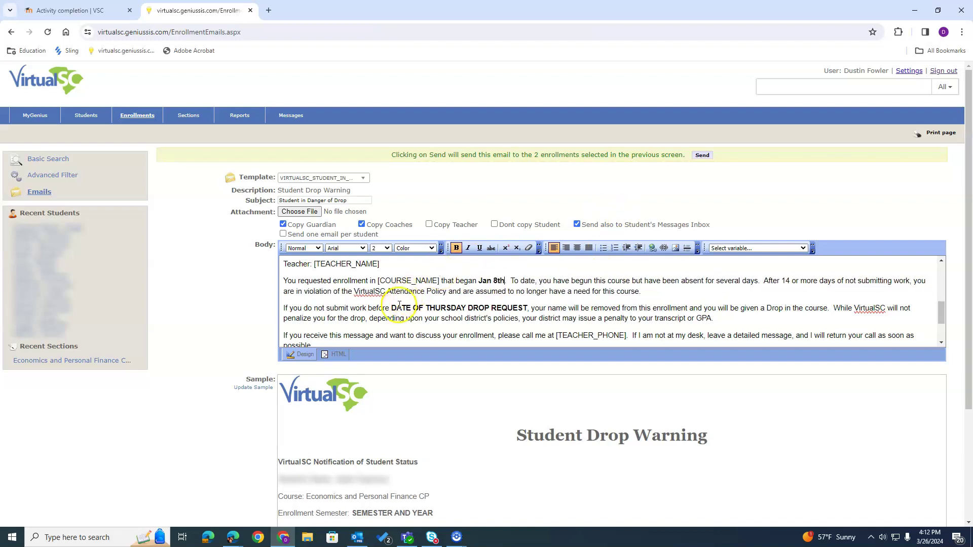
drag(392, 308, 528, 311)
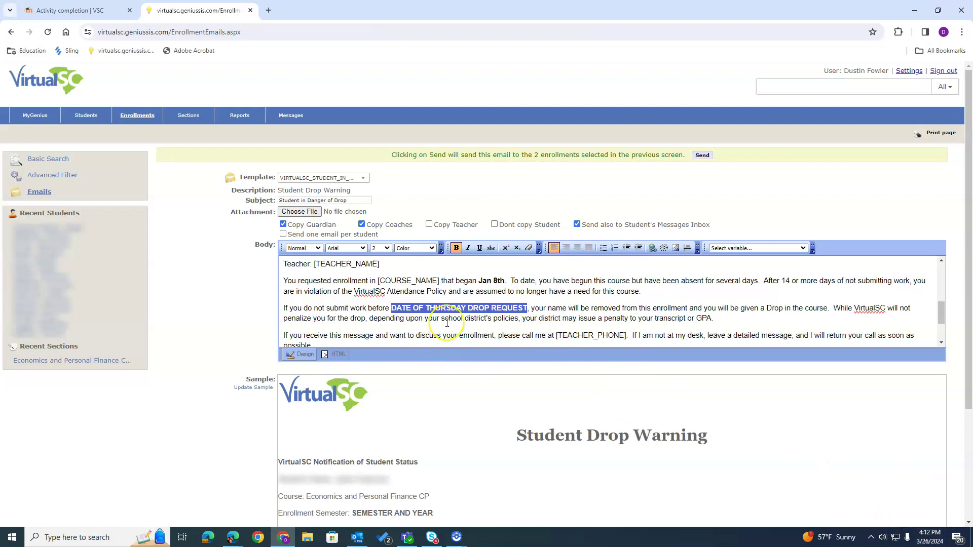
scroll(447, 323, down, 2)
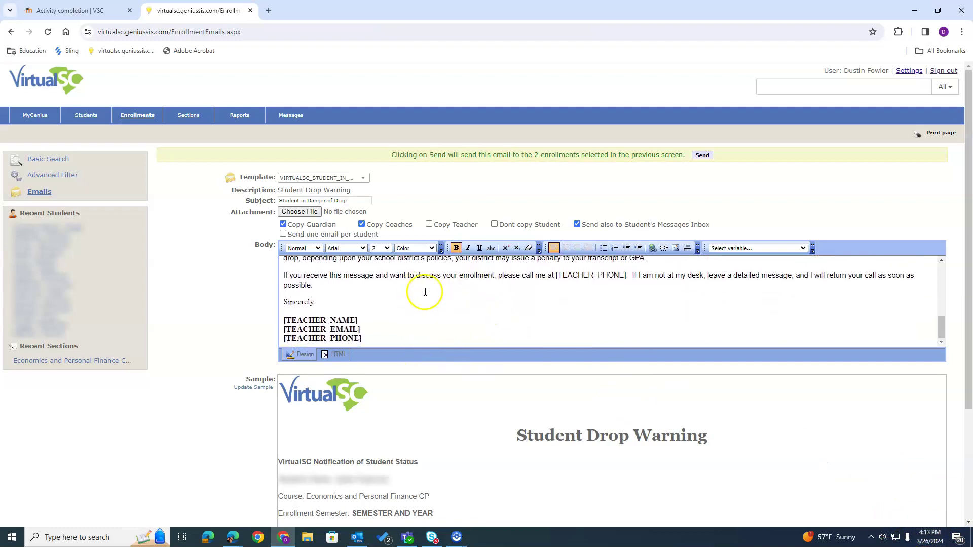
- Update the sample email and review the filled-in semester and dates in the drop warning
click(253, 388)
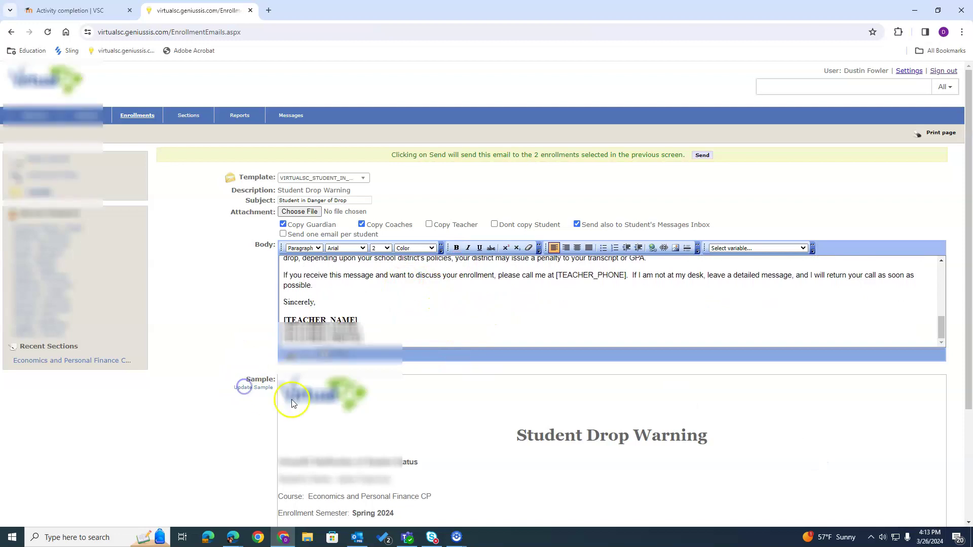
scroll(355, 349, down, 3)
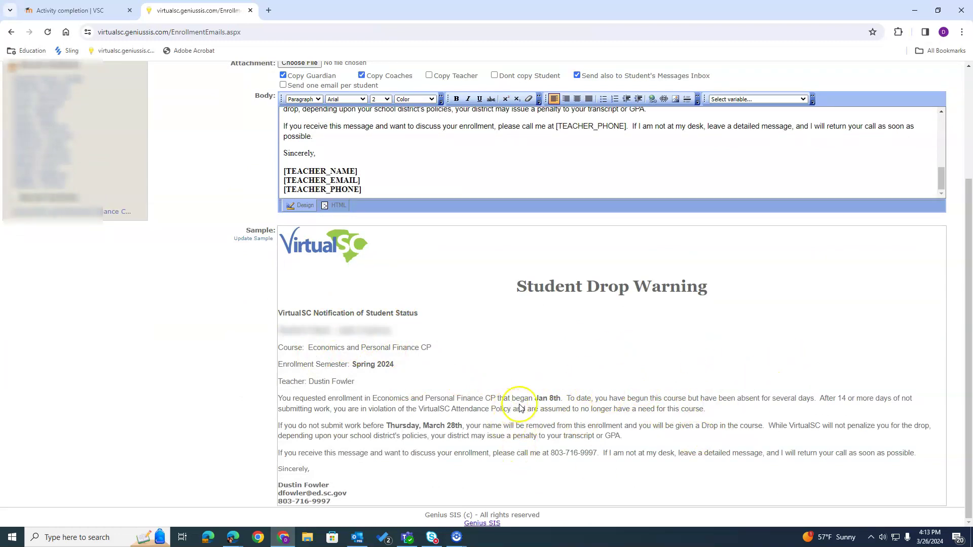
drag(411, 398, 432, 408)
click(562, 413)
- Switch back to the VirtualSC Moodle site
key(ctrl+1)
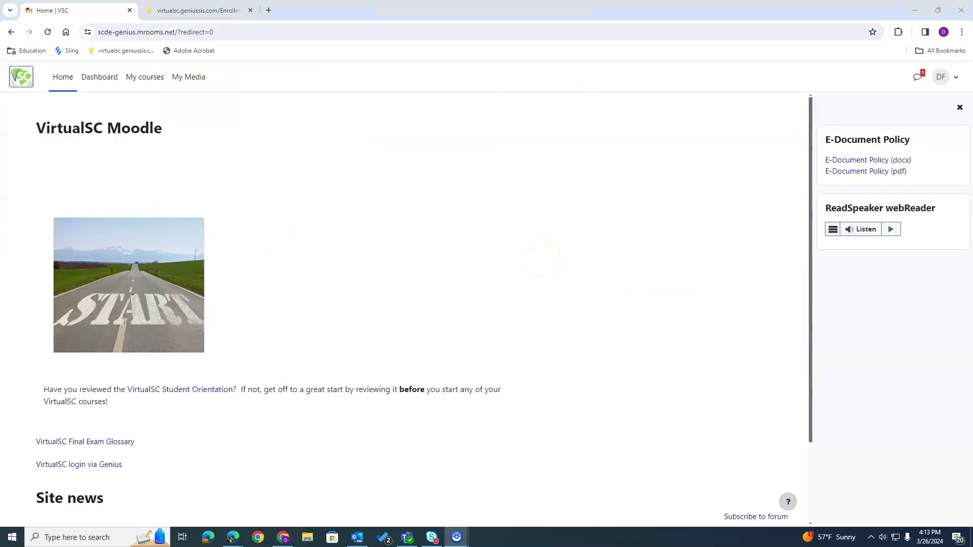